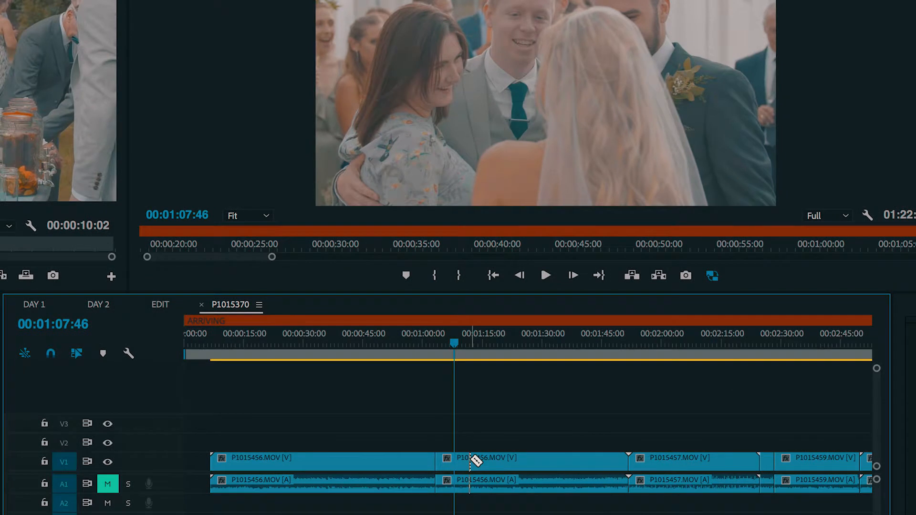
Step: Cut out a short section of the second P1015456.MOV clip ending at 00:01:07:46 and raise it to V2
left_click(461, 461)
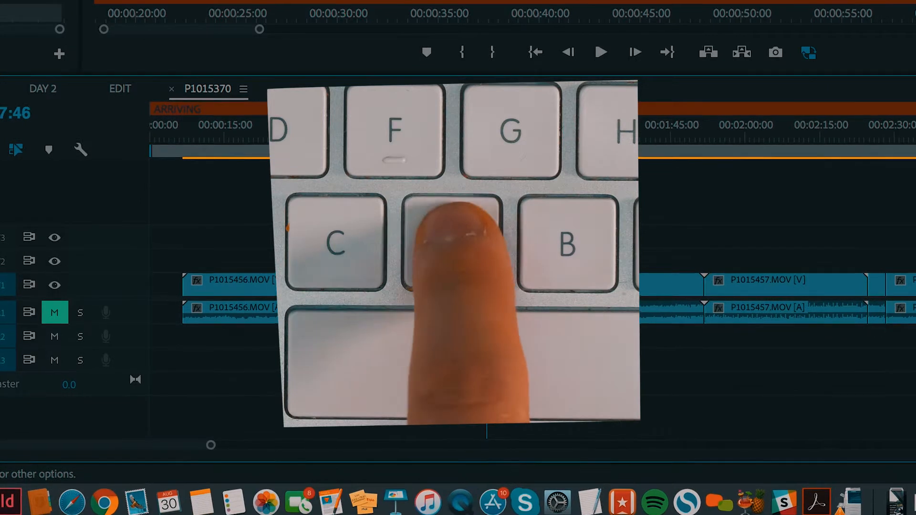
key("v")
left_click(474, 286)
left_click_drag(474, 287, 475, 261)
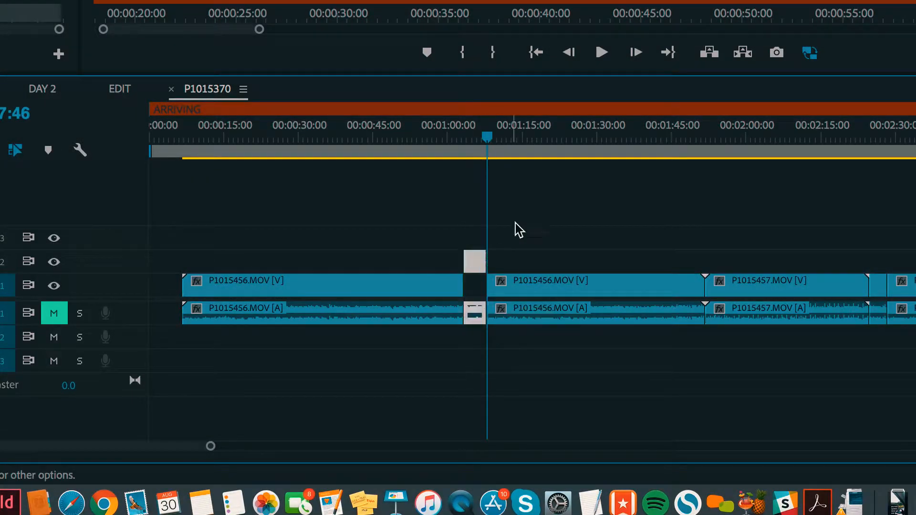
left_click(518, 217)
Step: Play on through the P1015370 sequence, cutting out further highlight sections and raising each one to V2
key("minus")
key("space")
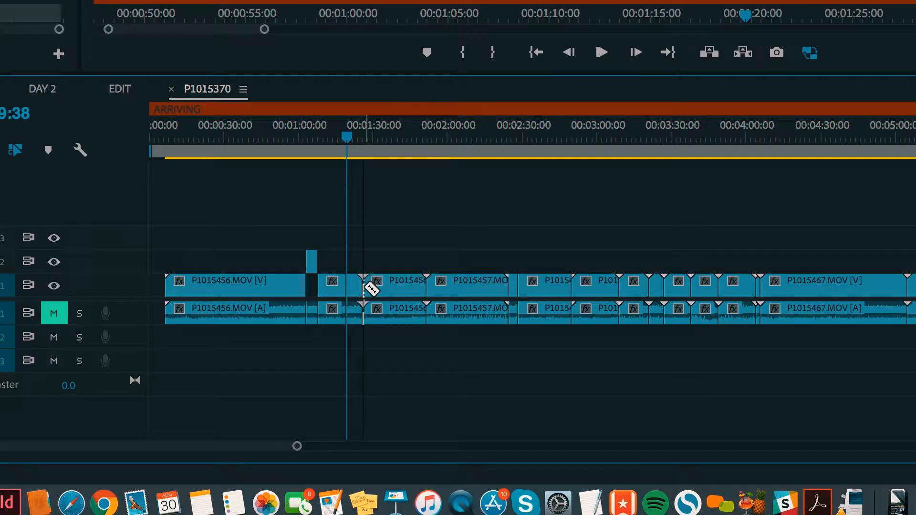
left_click(354, 289)
left_click_drag(353, 289, 353, 262)
left_click_drag(428, 140, 456, 140)
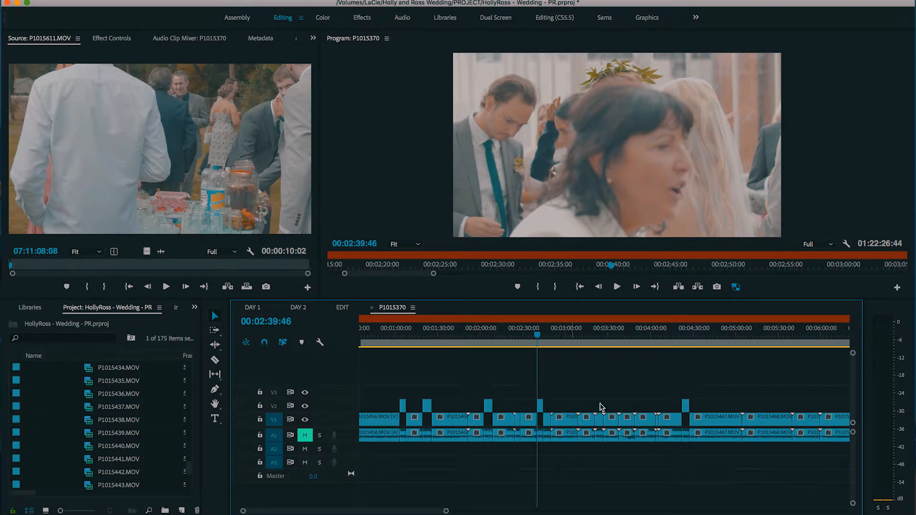
left_click(678, 380)
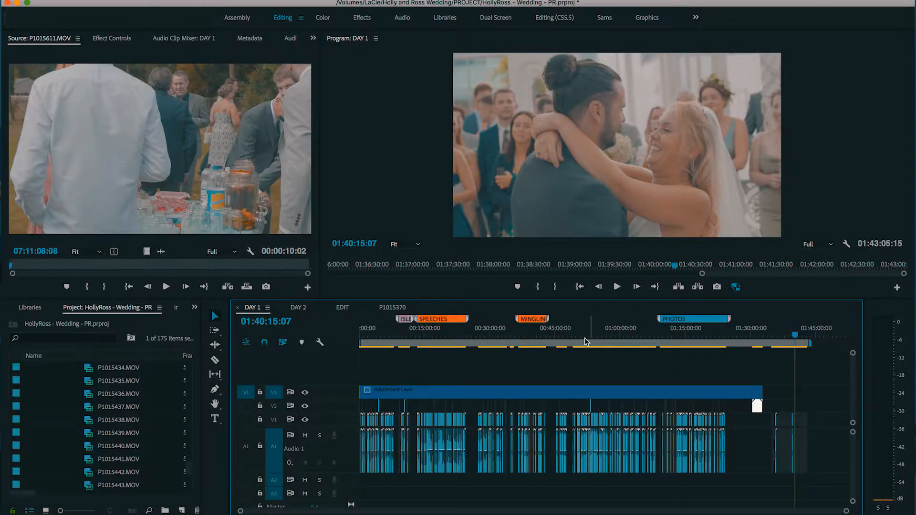
Step: Select the raised clips on V2 in the DAY 1 sequence and examine how they are spread along the day
left_click(579, 342)
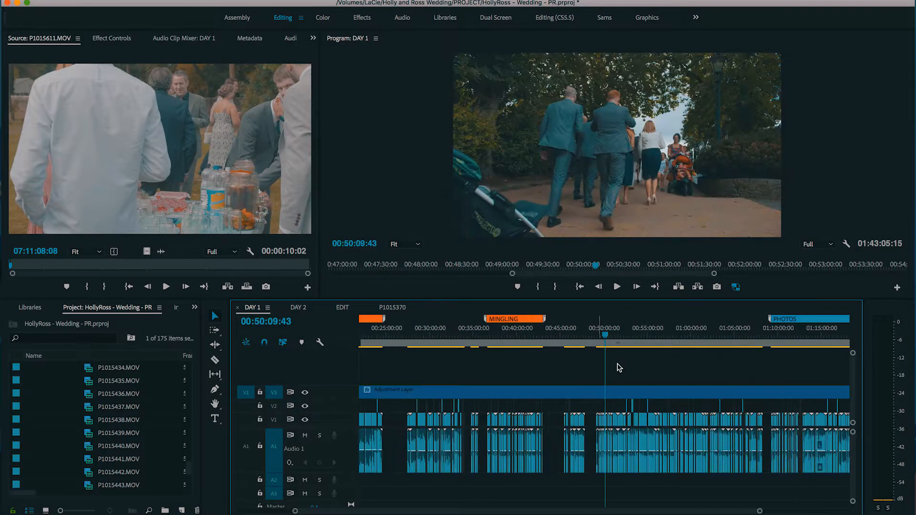
left_click_drag(735, 407, 351, 413)
key("equal")
key("equal")
key("equal")
key("equal")
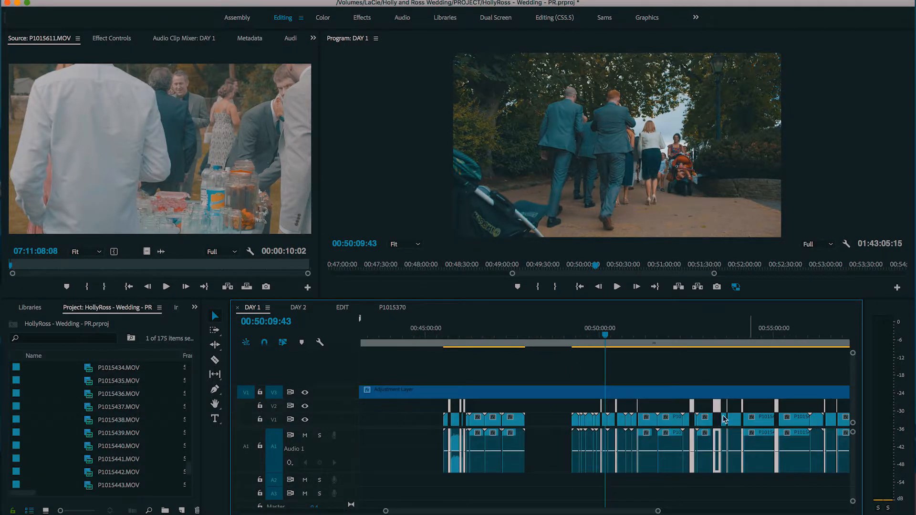
scroll(702, 415, "left", 7)
scroll(702, 414, "left", 10)
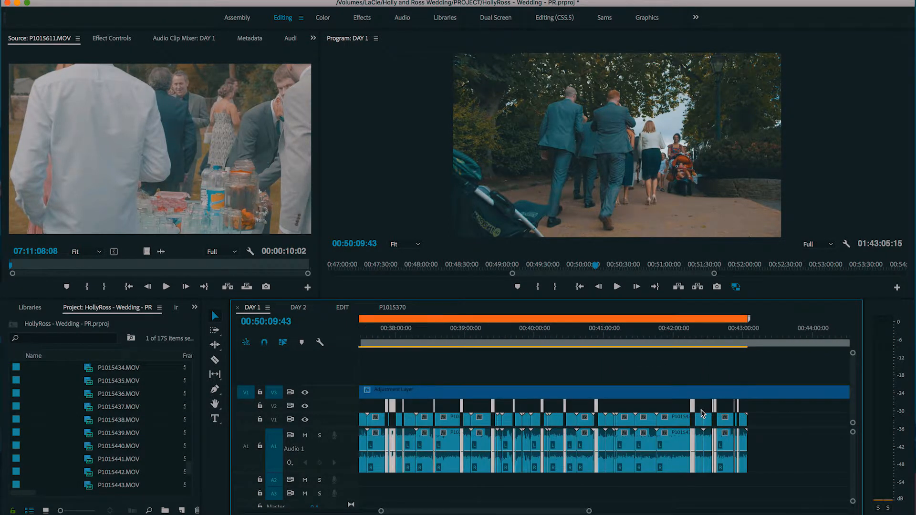
key("minus")
key("minus")
key("minus")
key("minus")
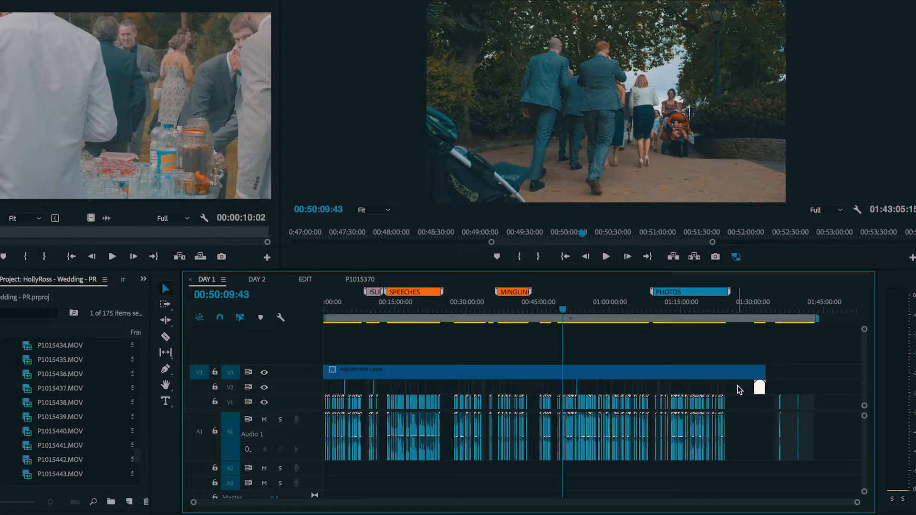
Step: Copy all the raised clips on V2 in DAY 1 and paste them beyond the end of the existing footage
left_click_drag(738, 405, 344, 414)
left_click_drag(85, 288, 89, 284)
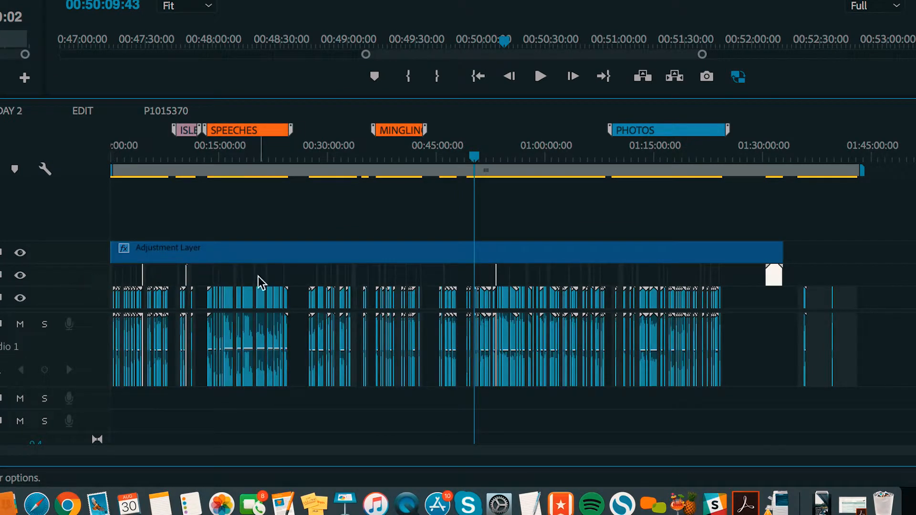
key("equal")
key("equal")
key("equal")
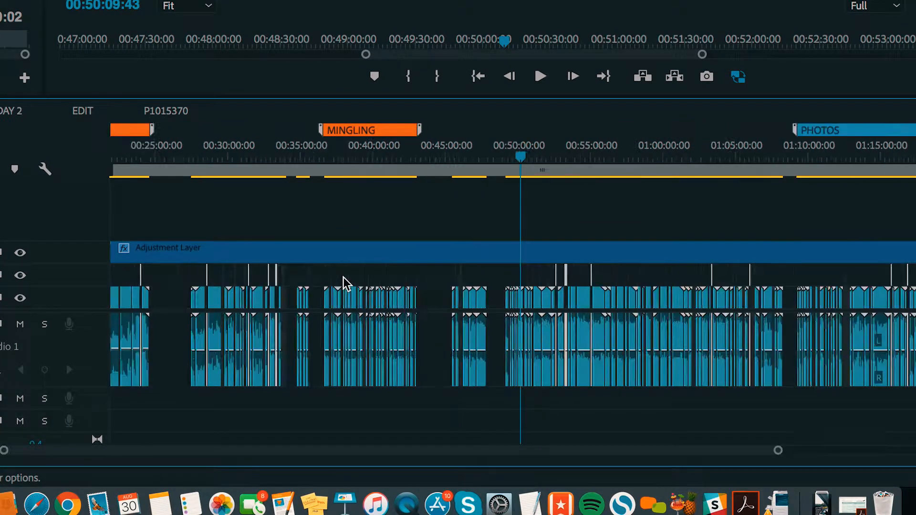
key("minus")
key("minus")
key("minus")
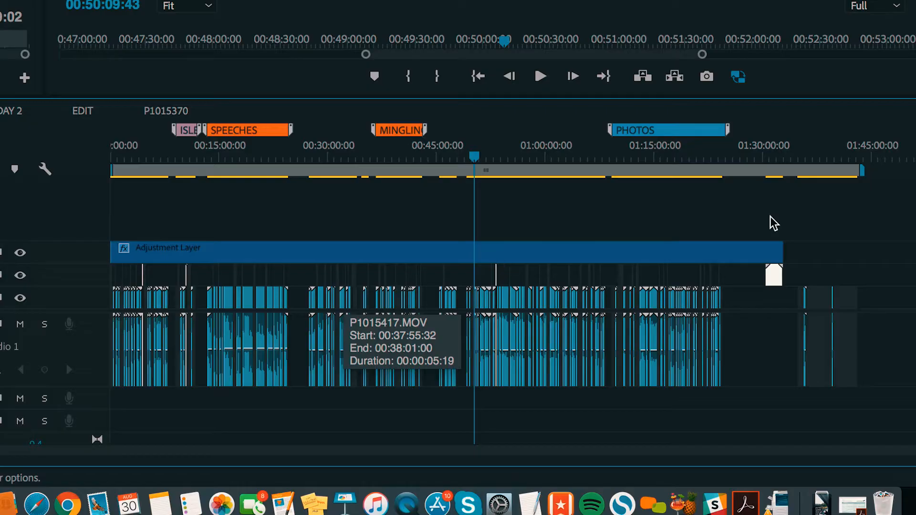
left_click(882, 151)
left_click_drag(886, 156, 889, 155)
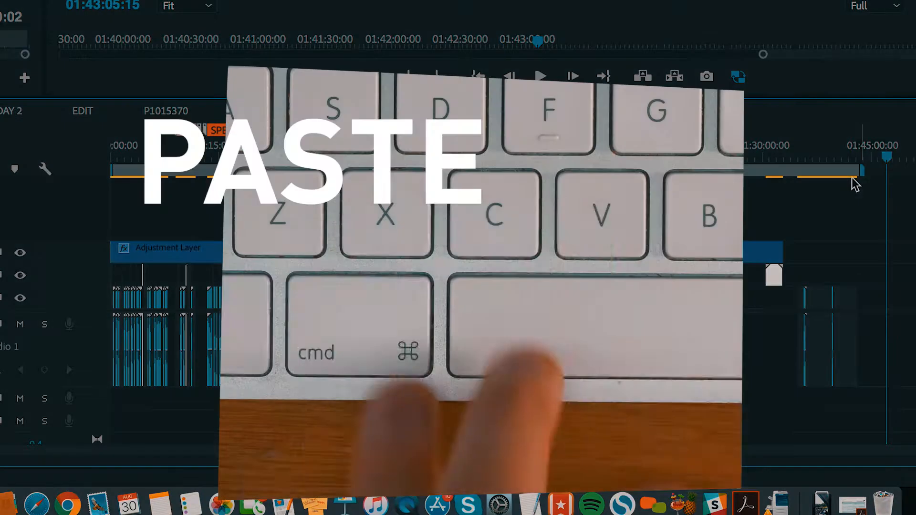
key("super+v")
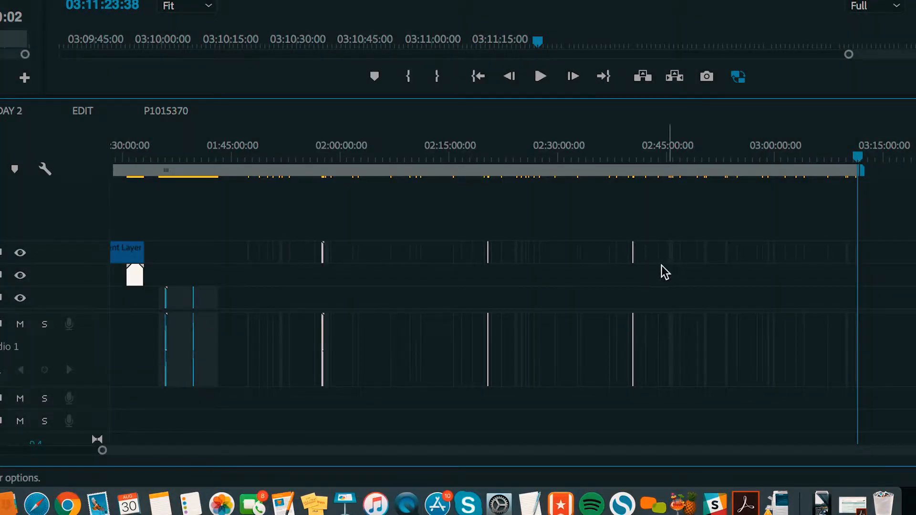
Step: Move all the pasted highlight clips from V3 down to V1
mouse_move(221, 228)
left_mouse_down()
mouse_move(728, 287)
mouse_move(915, 266)
mouse_move(915, 258)
left_mouse_up()
key("equal")
key("equal")
key("equal")
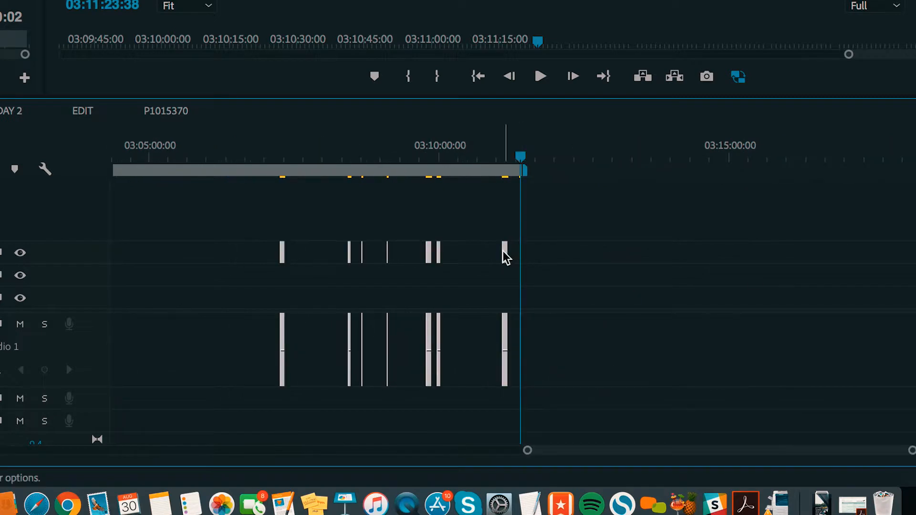
left_click_drag(503, 260, 504, 298)
left_click(444, 227)
key("minus")
key("minus")
key("minus")
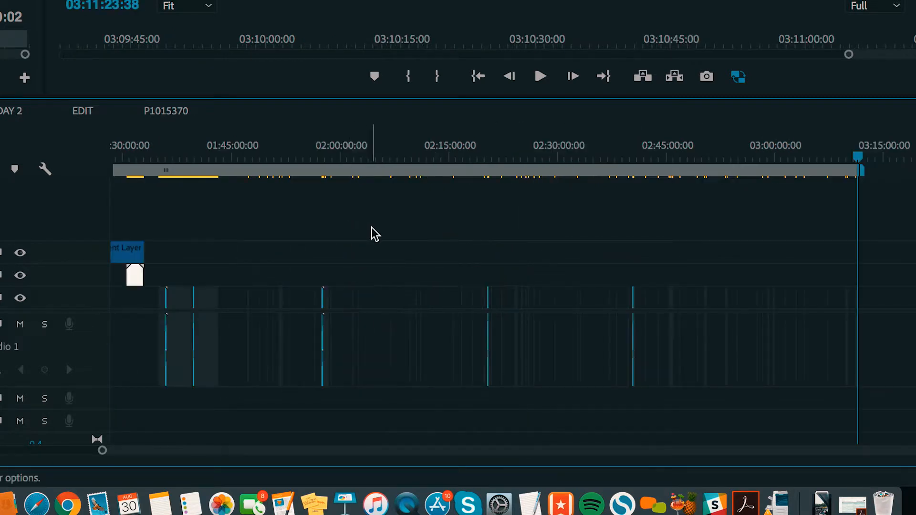
Step: Delete the gaps one by one between the first pasted clips on V1, starting just after 01:47:00:00
left_click(254, 150)
key("equal")
key("equal")
key("equal")
key("equal")
key("equal")
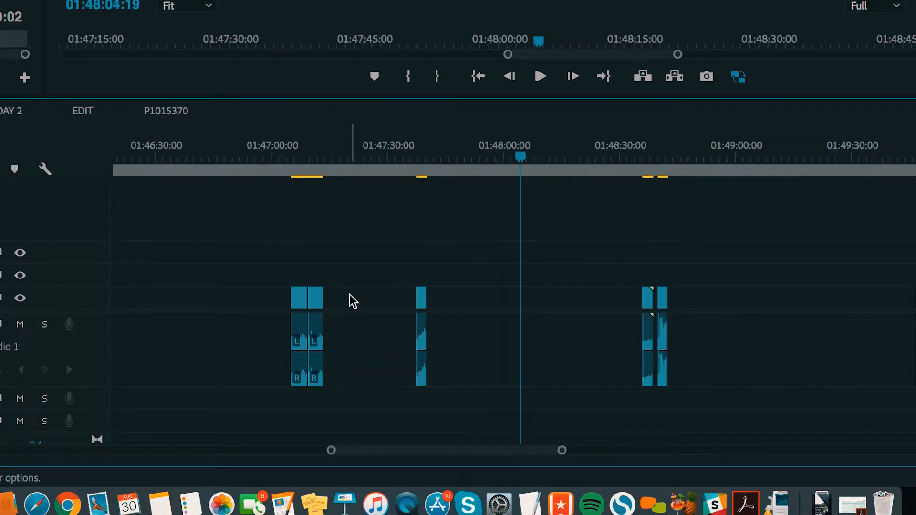
left_click(361, 297)
key("Delete")
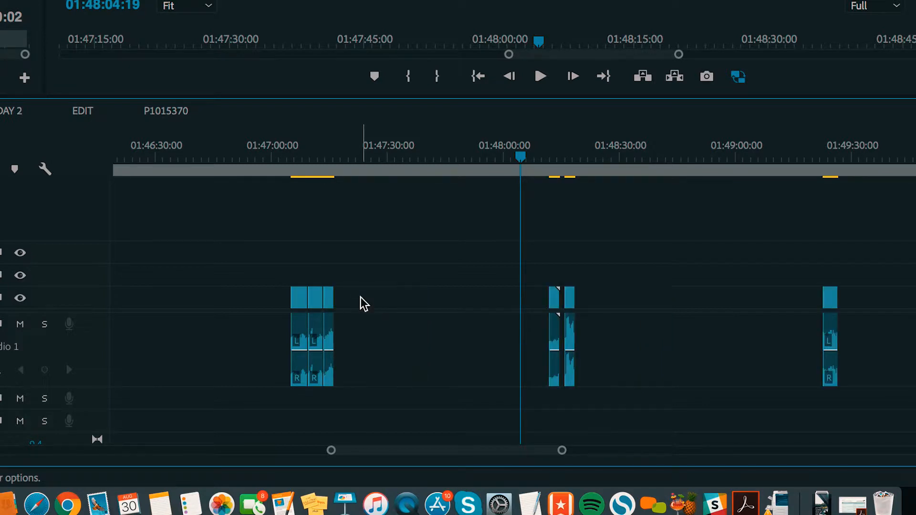
left_click(370, 296)
key("Delete")
left_click(394, 298)
key("Delete")
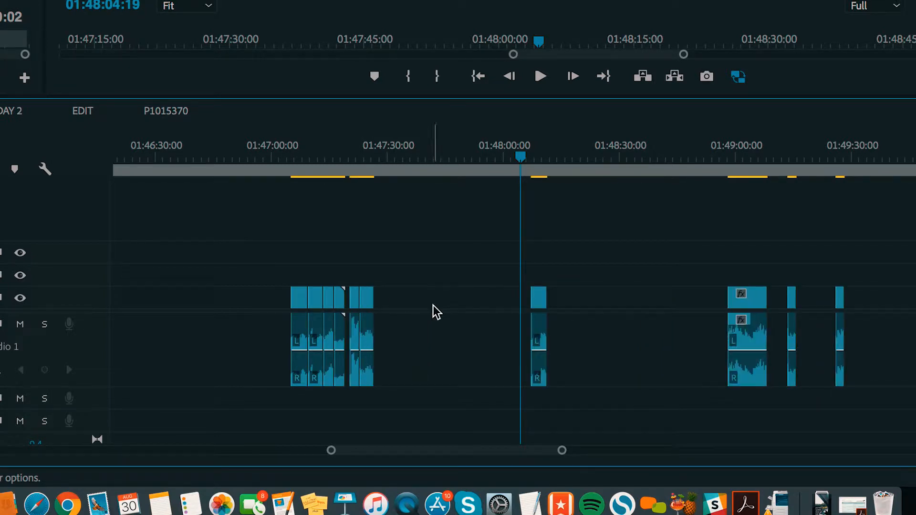
left_click(434, 313)
key("Delete")
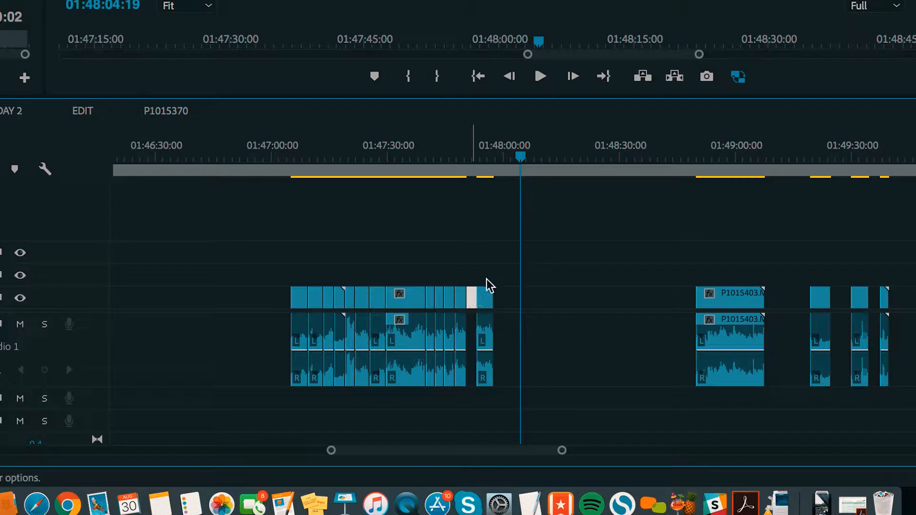
key("Delete")
Step: Place an adjustment layer on V2 above the pasted clips and extend it to the end of the sequence
key("minus")
key("minus")
key("minus")
key("minus")
key("minus")
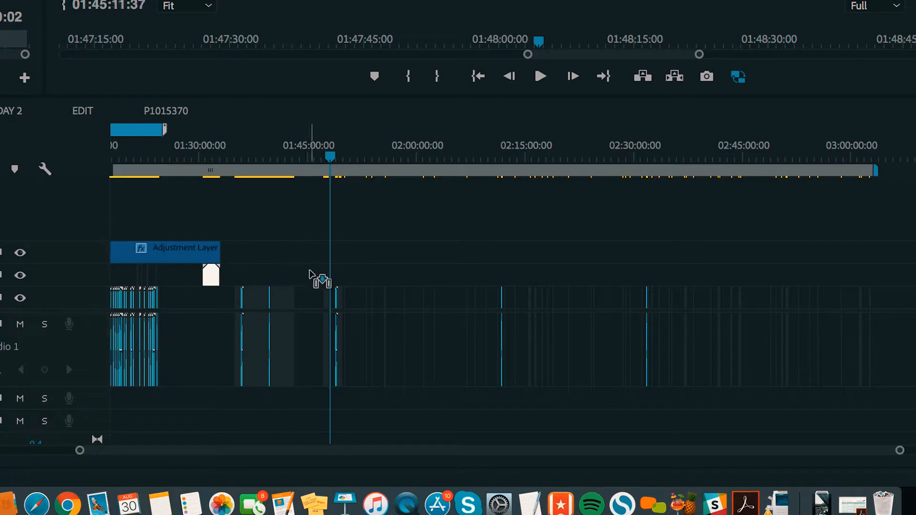
left_click_drag(336, 274, 883, 273)
key("equal")
key("equal")
key("minus")
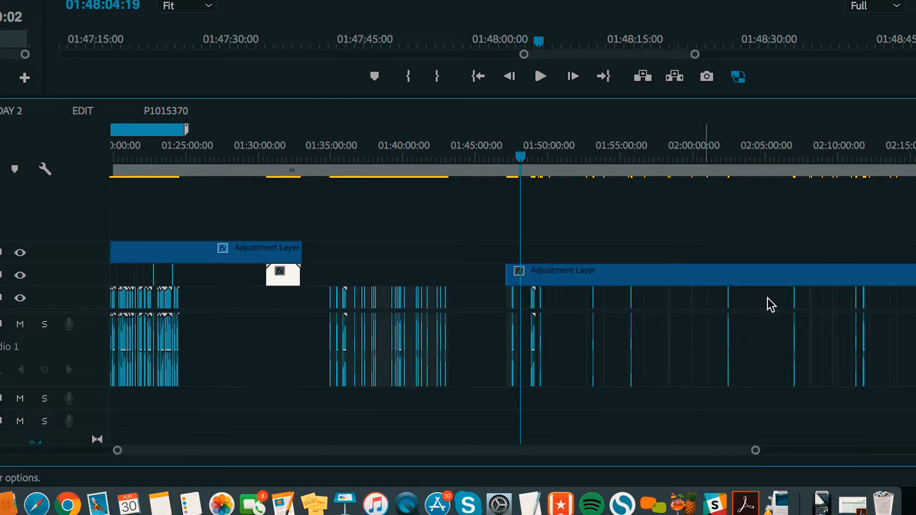
Step: Move the pasted clips up onto V2 and back down to V1 so they cut the adjustment layer into gap-length pieces
key("backslash")
left_click_drag(900, 301, 557, 360)
key("equal")
key("equal")
key("equal")
scroll(405, 296, "right", 5)
mouse_move(362, 285)
left_mouse_down()
mouse_move(365, 278)
mouse_move(368, 300)
left_mouse_up()
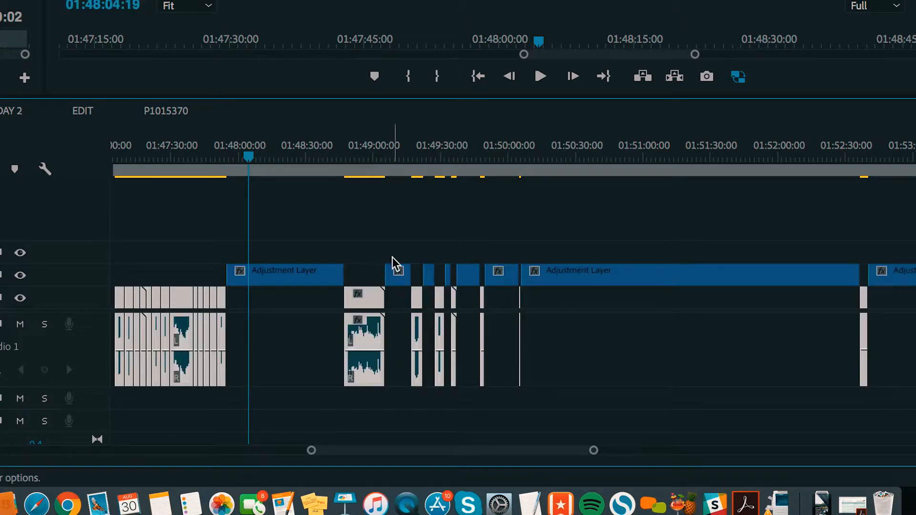
key("minus")
key("minus")
key("minus")
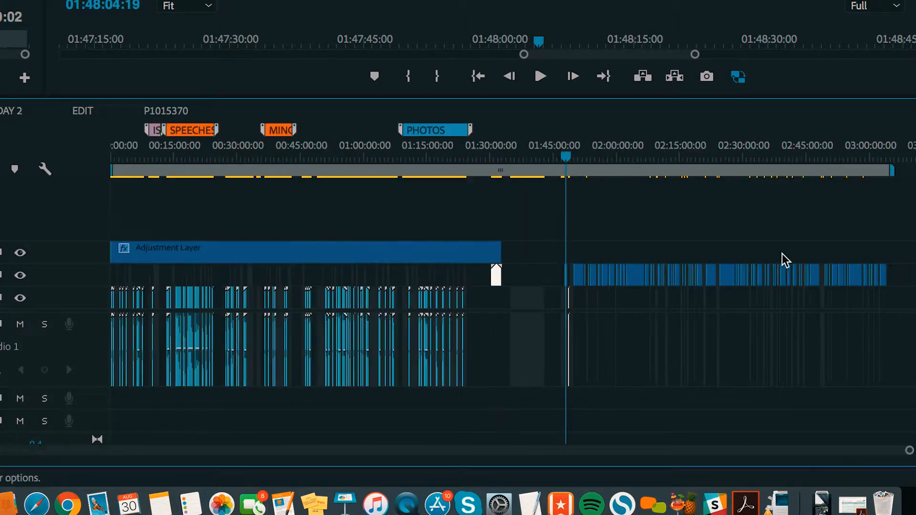
Step: Ripple delete all the adjustment layer pieces on V2 to close the remaining gaps between the pasted clips
left_click_drag(896, 253, 556, 288)
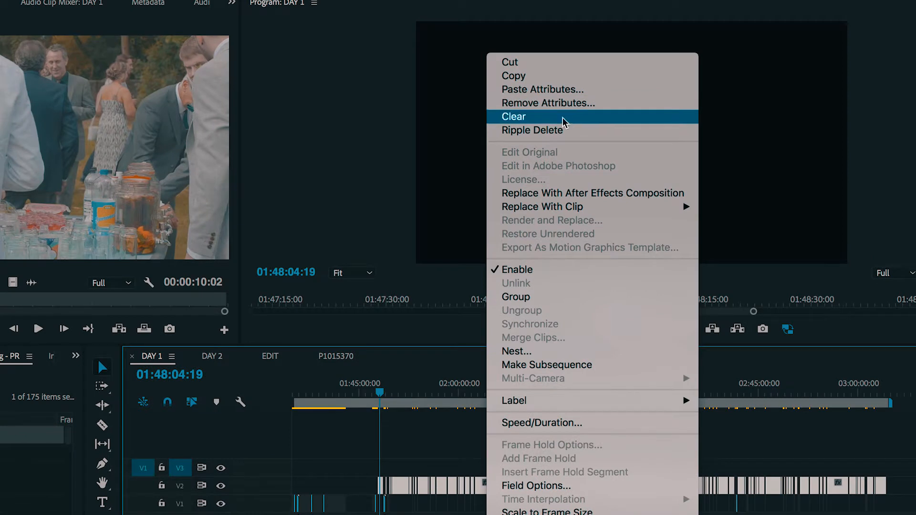
left_click(586, 135)
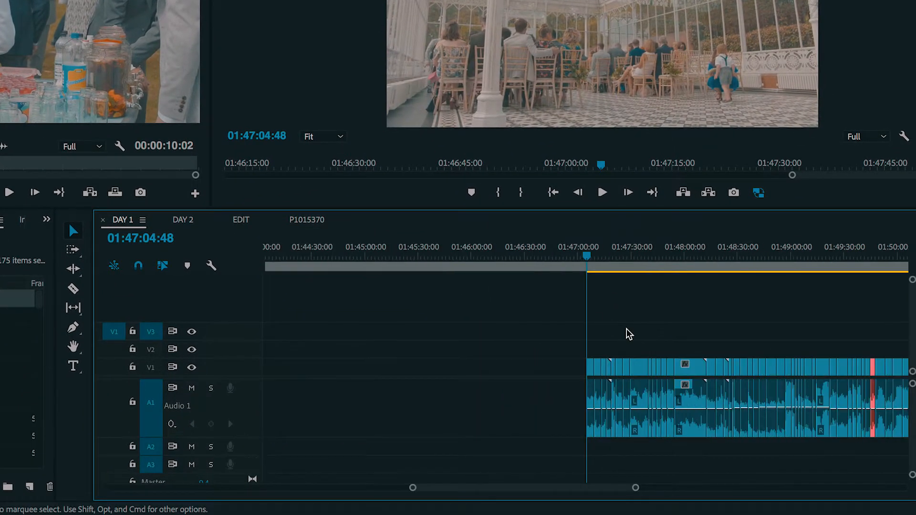
scroll(627, 330, "right", 5)
key("minus")
scroll(627, 330, "right", 4)
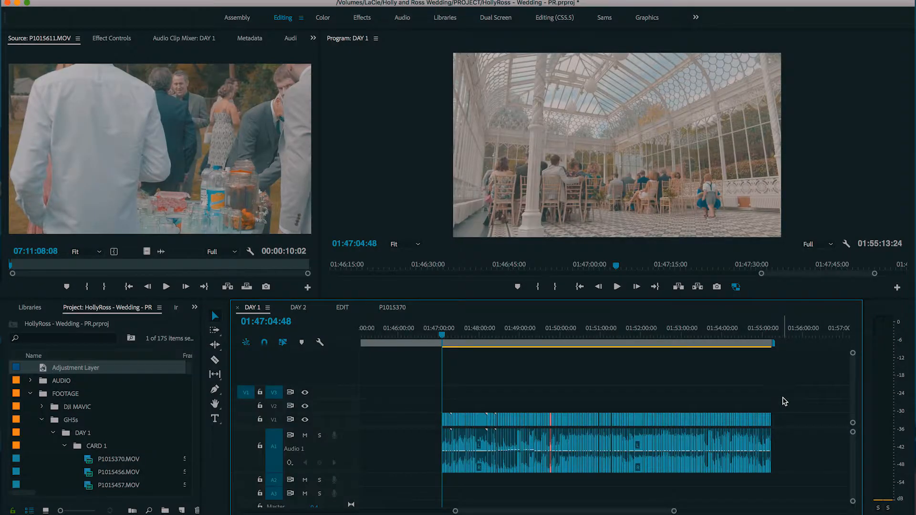
Step: Copy the gap-free highlight clips from DAY 1 and paste them beyond the existing material in the EDIT sequence
left_click_drag(785, 397, 421, 476)
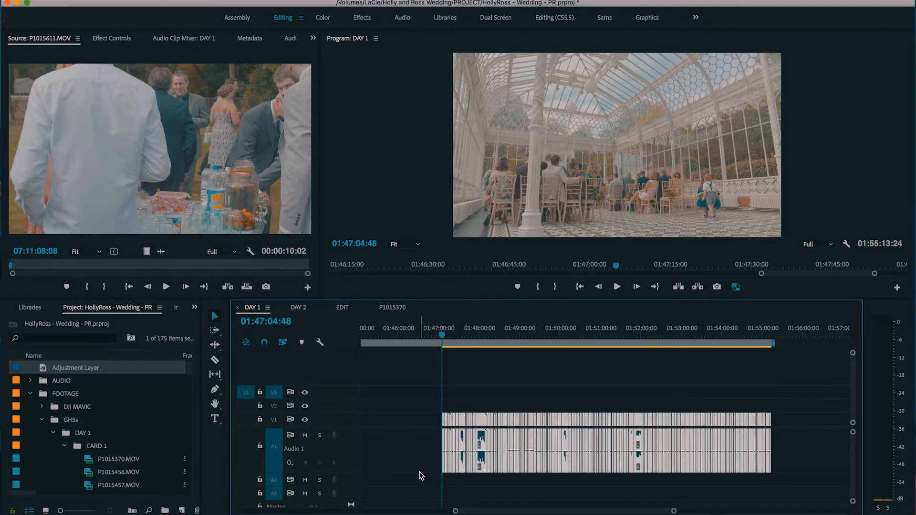
left_click(344, 309)
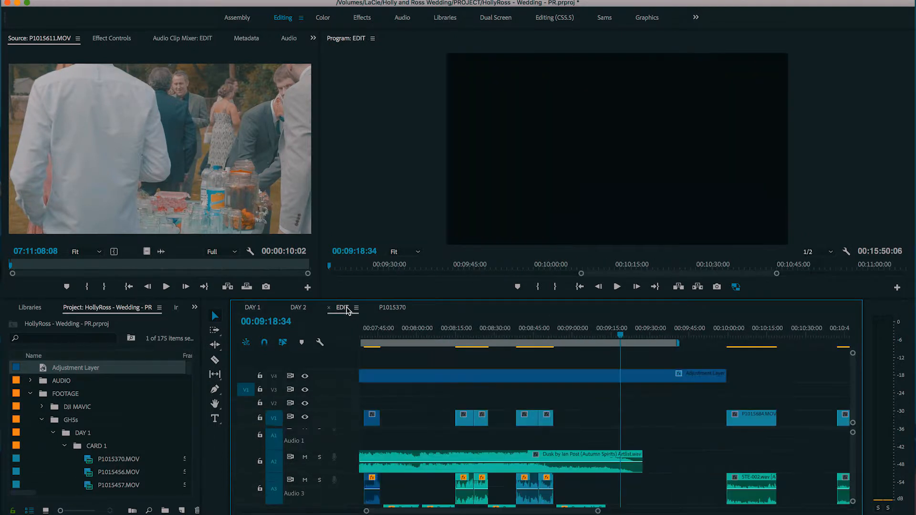
key("minus")
key("minus")
key("minus")
left_click_drag(684, 342, 713, 342)
key("ctrl+v")
Step: Scrub through the pasted highlights in EDIT and check the clip groups by selecting them
left_click_drag(592, 339, 557, 341)
key("equal")
left_click_drag(787, 461, 747, 422)
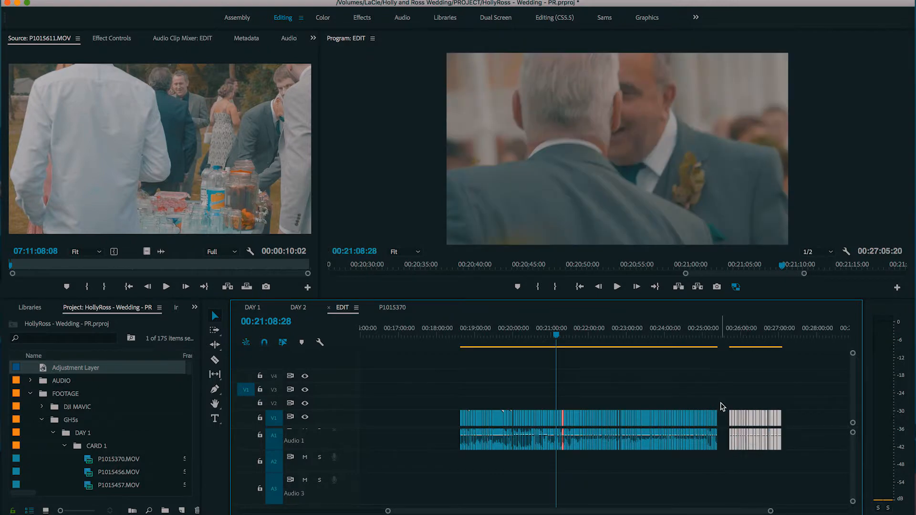
left_click_drag(418, 402, 549, 448)
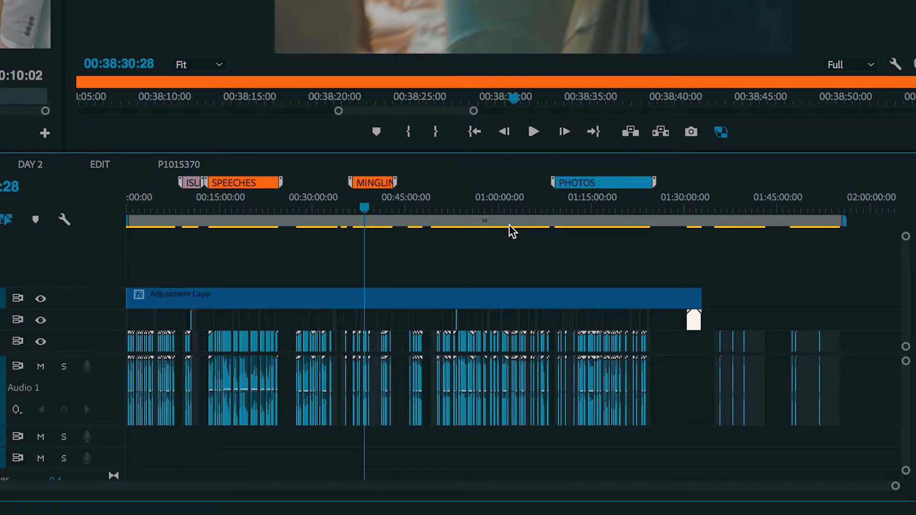
Step: Review the shots under the MINGLING marker in the DAY 1 sequence by scrubbing through them
key("equal")
key("equal")
key("equal")
left_click(527, 209)
key("equal")
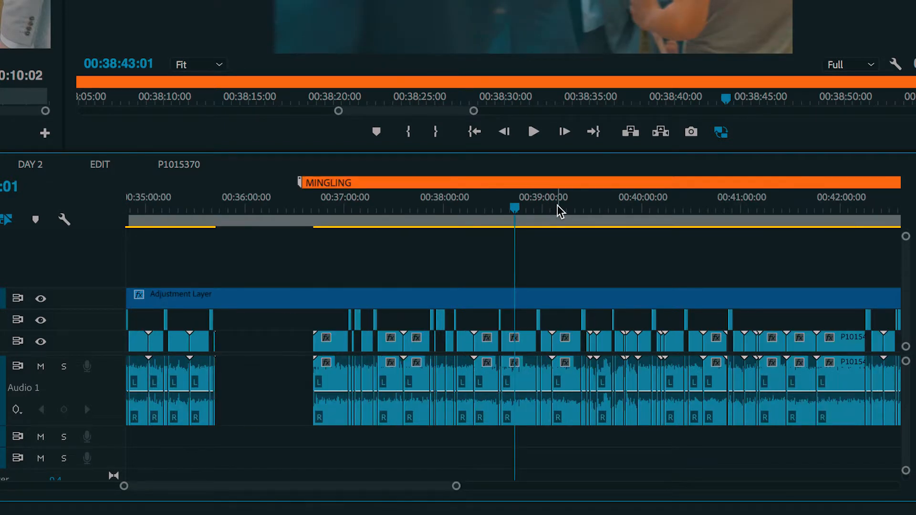
scroll(561, 211, "down", 3)
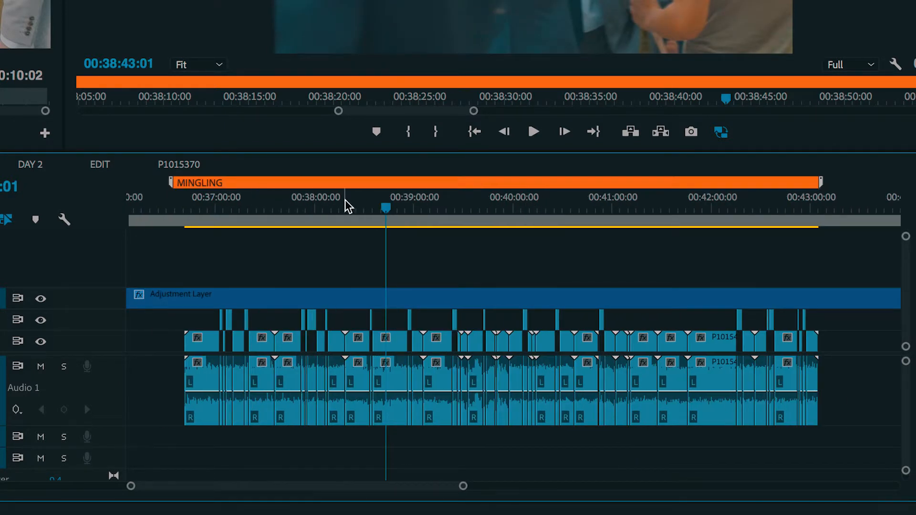
left_click(393, 206)
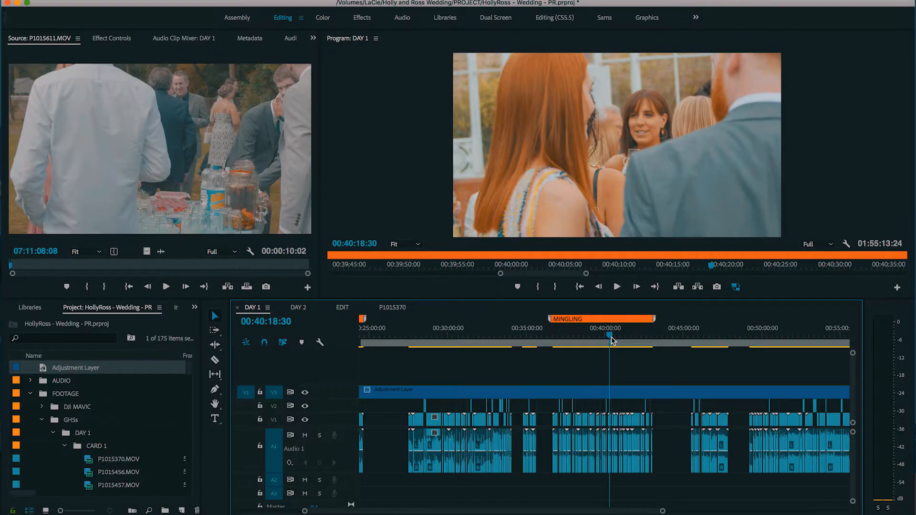
left_click_drag(612, 337, 599, 337)
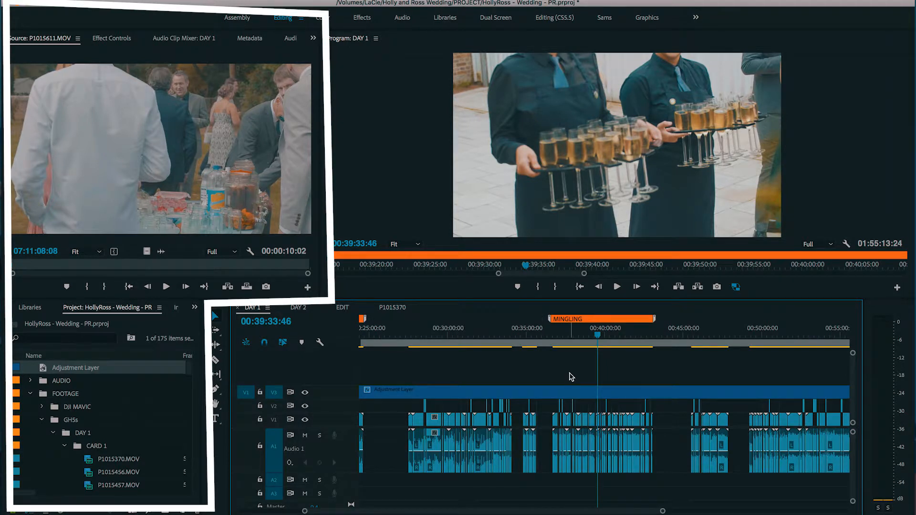
key("minus")
key("minus")
left_click(800, 339)
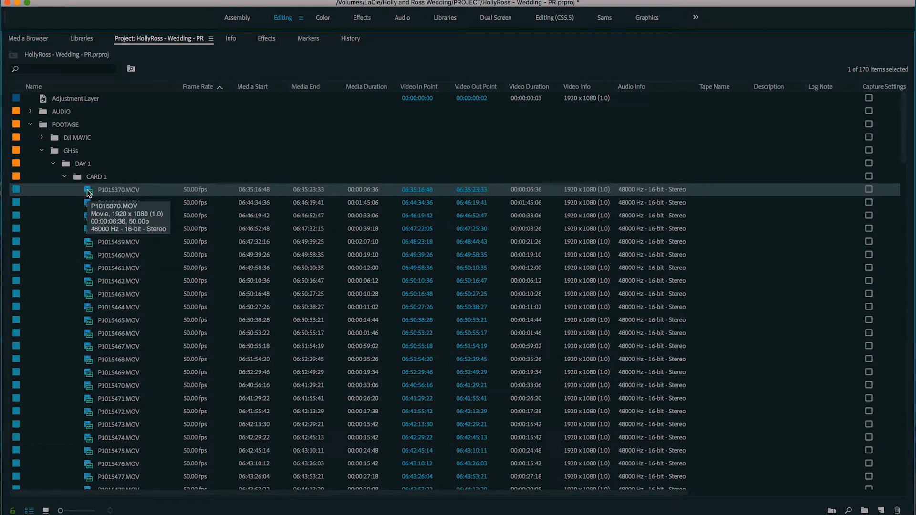
Step: Preview P1015370.MOV and P1015456.MOV from CARD 1, marking in and out points on P1015456.MOV around a couple shot about 7.5 seconds long
double_click(88, 192)
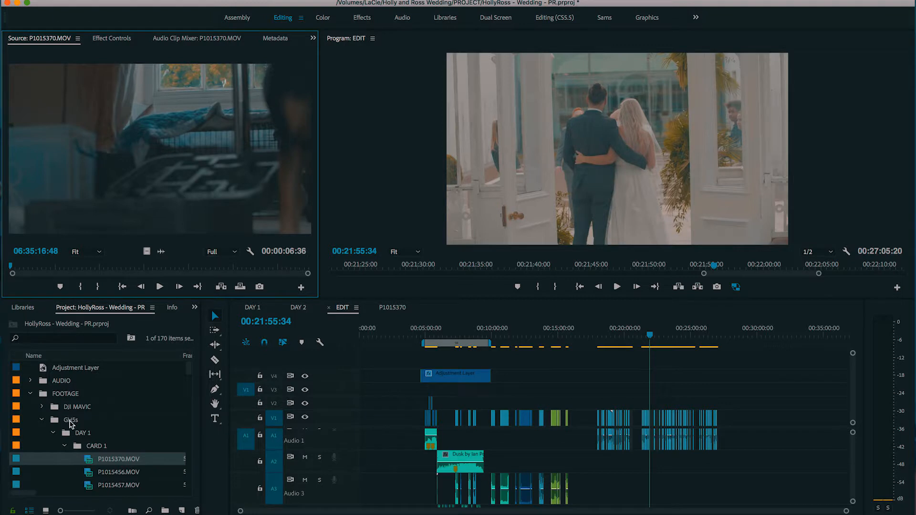
double_click(88, 476)
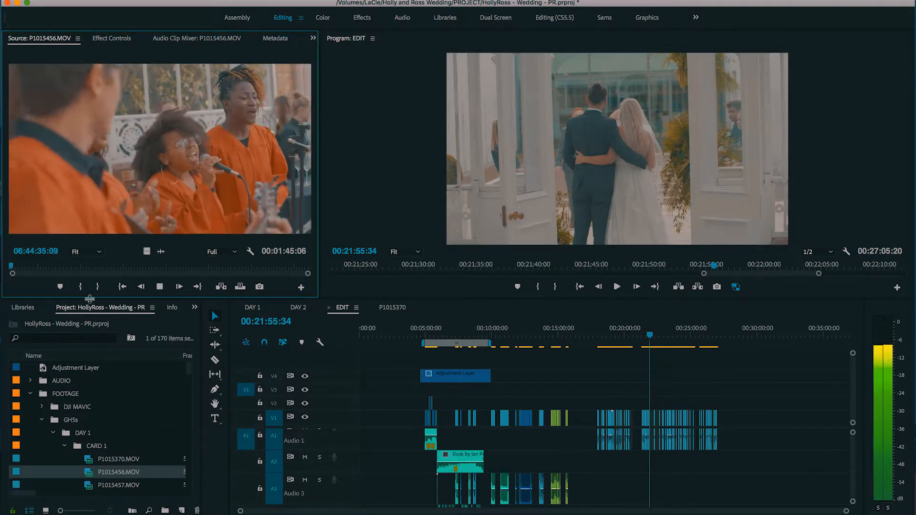
left_click(80, 287)
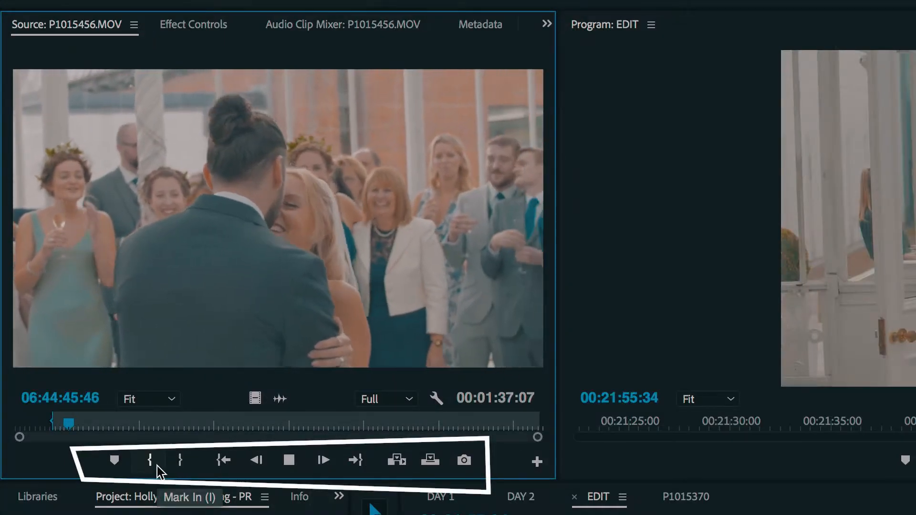
left_click(182, 461)
key("space")
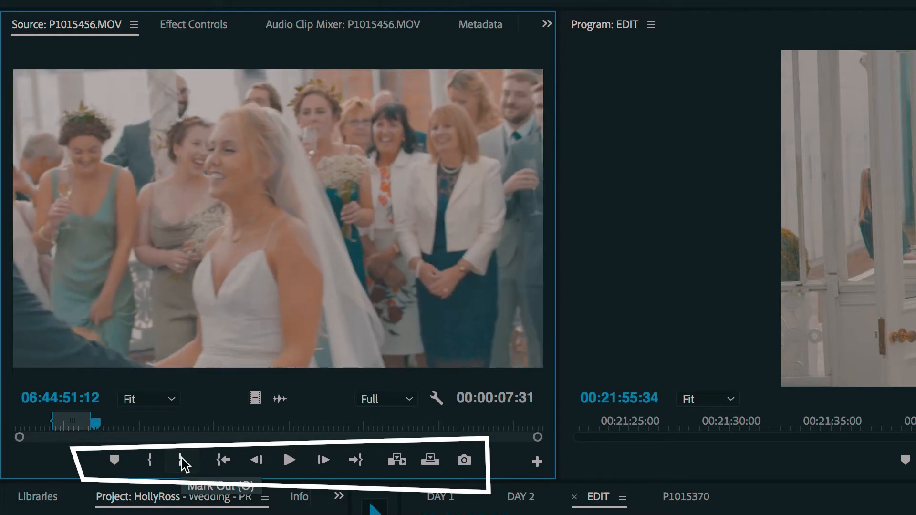
Step: Overwrite the marked P1015456.MOV range onto V3 in the EDIT sequence, in the empty area beyond the last pasted clips
left_click(812, 514)
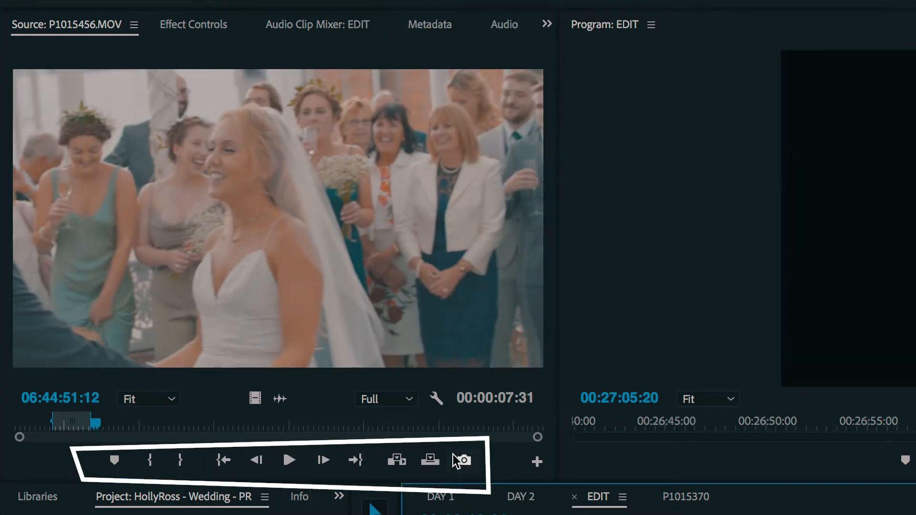
left_click(436, 464)
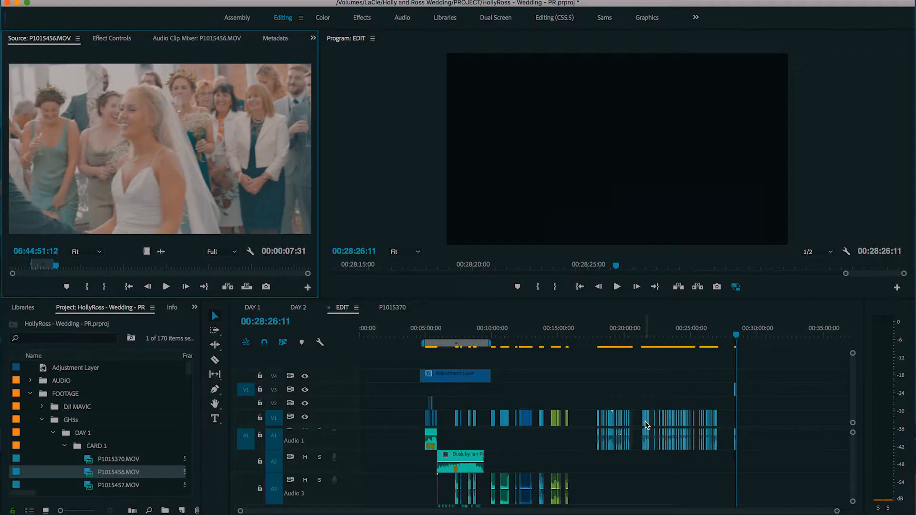
Step: Inspect the newly placed P1015456.MOV clip on V3 up close and within the whole EDIT sequence, with the playhead just before it
key("equal")
key("equal")
key("equal")
left_click(734, 335)
key("equal")
key("equal")
key("minus")
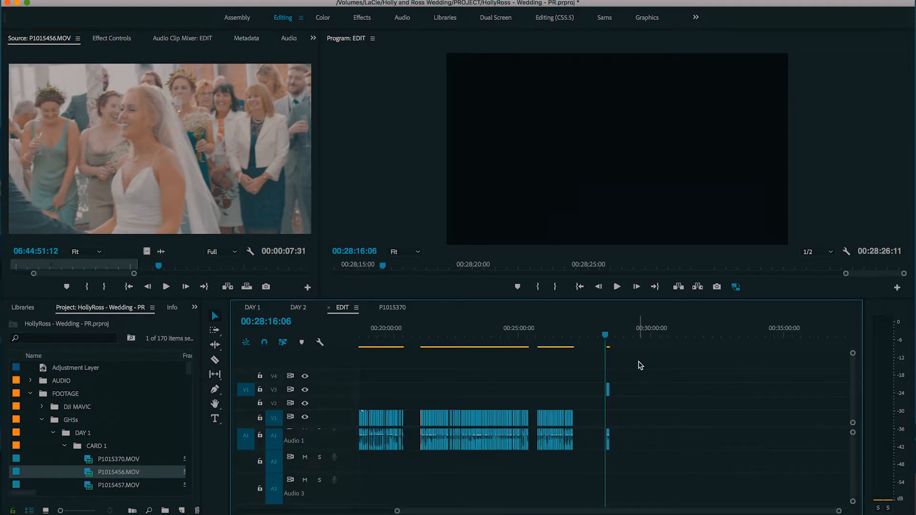
key("backslash")
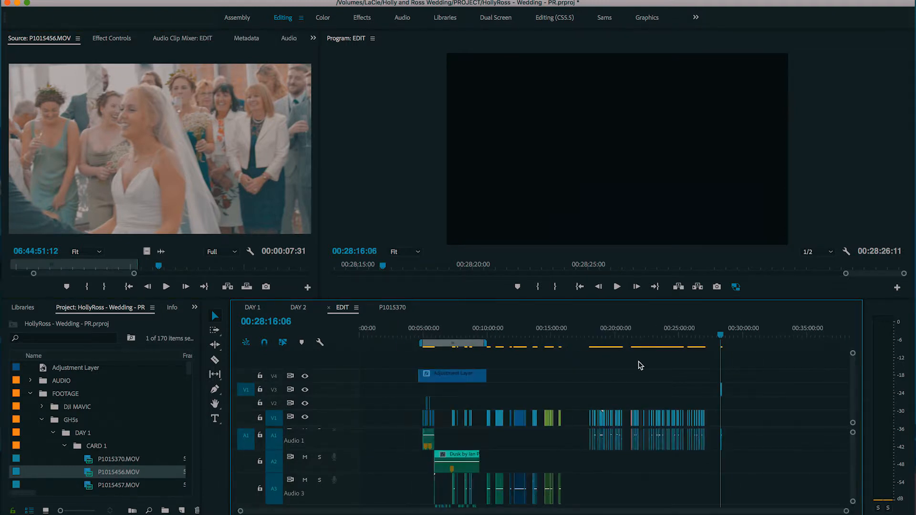